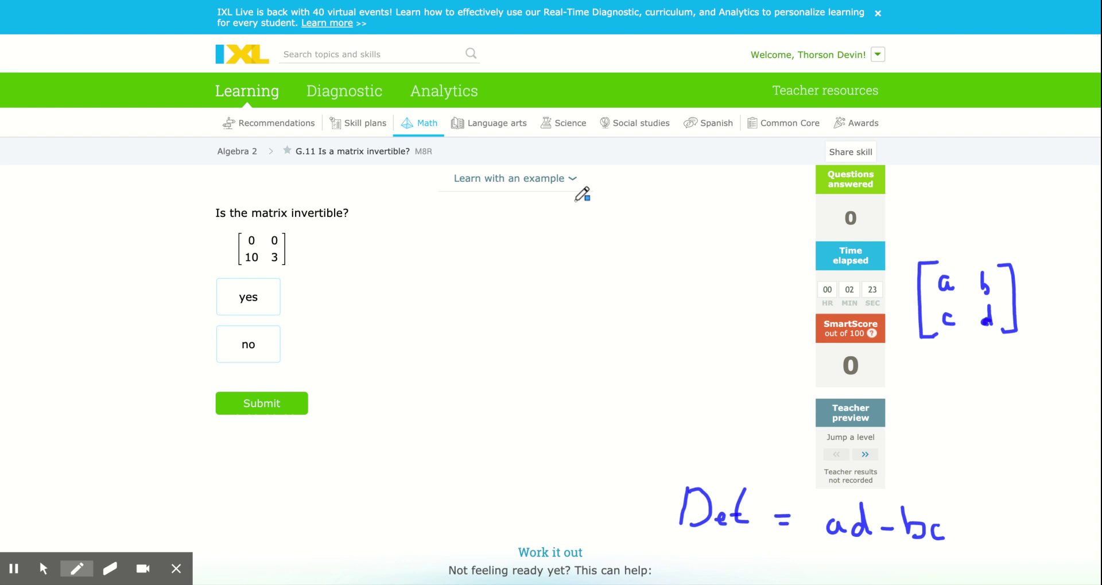
Handwrite 'Det = 0' and a twice-underlined 'Not' beside the first matrix
{"action": "mouse_move", "coordinate": [575, 208]}
{"action": "left_mouse_down"}
{"action": "mouse_move", "coordinate": [575, 232]}
{"action": "mouse_move", "coordinate": [597, 223]}
{"action": "mouse_move", "coordinate": [619, 231]}
{"action": "mouse_move", "coordinate": [629, 213]}
{"action": "mouse_move", "coordinate": [652, 213]}
{"action": "left_mouse_up"}
{"action": "left_click_drag", "start_coordinate": [641, 220], "coordinate": [676, 206]}
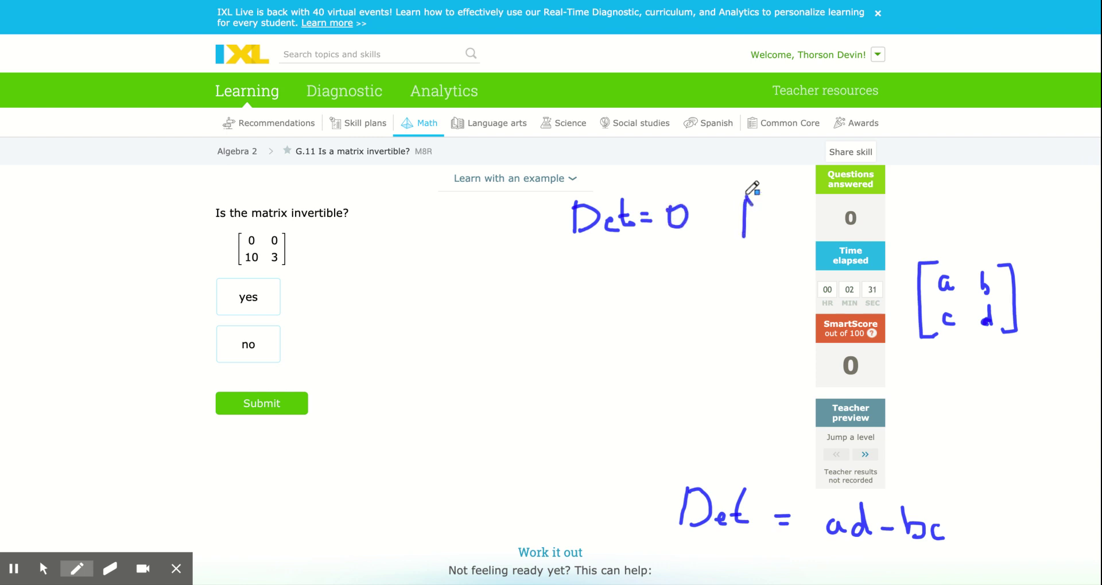
{"action": "mouse_move", "coordinate": [745, 197]}
{"action": "left_mouse_down"}
{"action": "mouse_move", "coordinate": [766, 232]}
{"action": "mouse_move", "coordinate": [781, 211]}
{"action": "mouse_move", "coordinate": [794, 228]}
{"action": "left_mouse_up"}
{"action": "mouse_move", "coordinate": [735, 244]}
{"action": "left_mouse_down"}
{"action": "mouse_move", "coordinate": [805, 244]}
{"action": "mouse_move", "coordinate": [784, 254]}
{"action": "left_mouse_up"}
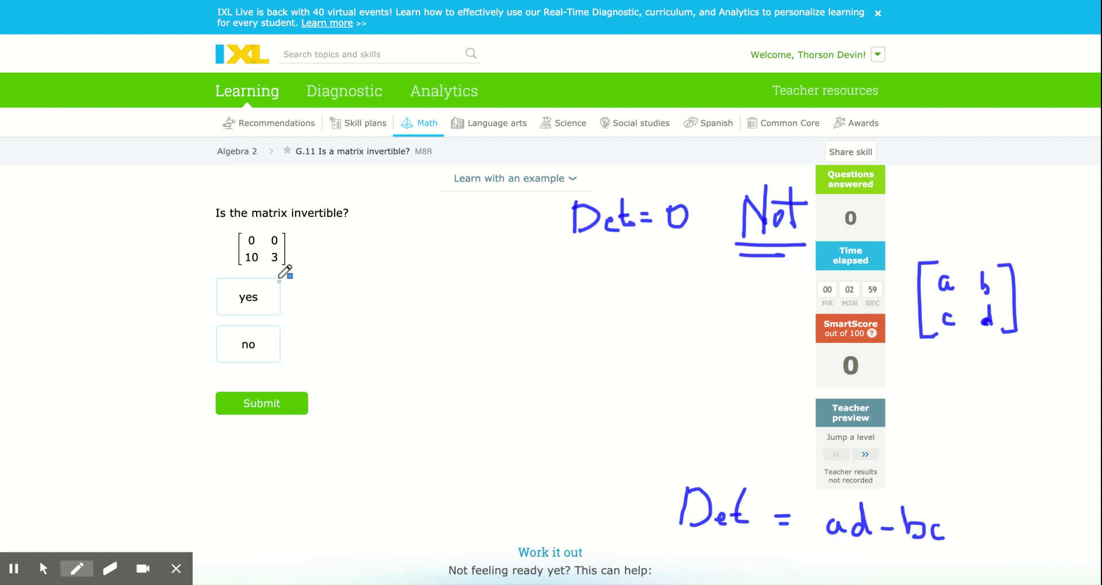
Write the determinant 0·3 − 0·10 = 0 in ink beside the matrix
{"action": "mouse_move", "coordinate": [355, 262]}
{"action": "left_mouse_down"}
{"action": "mouse_move", "coordinate": [376, 285]}
{"action": "mouse_move", "coordinate": [352, 262]}
{"action": "left_mouse_up"}
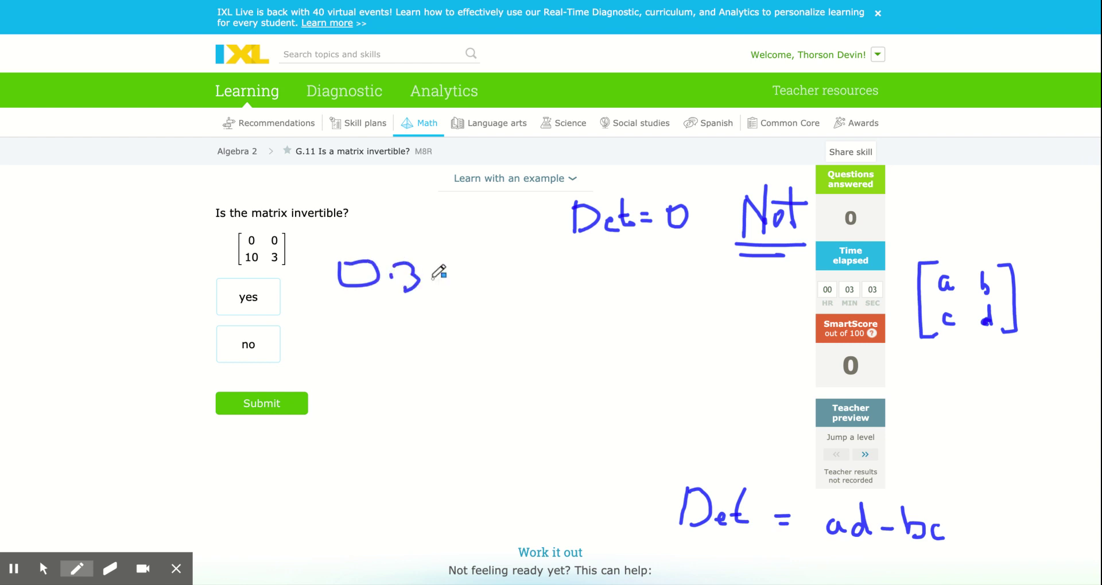
{"action": "left_click_drag", "start_coordinate": [431, 280], "coordinate": [516, 262]}
{"action": "left_click", "coordinate": [504, 277]}
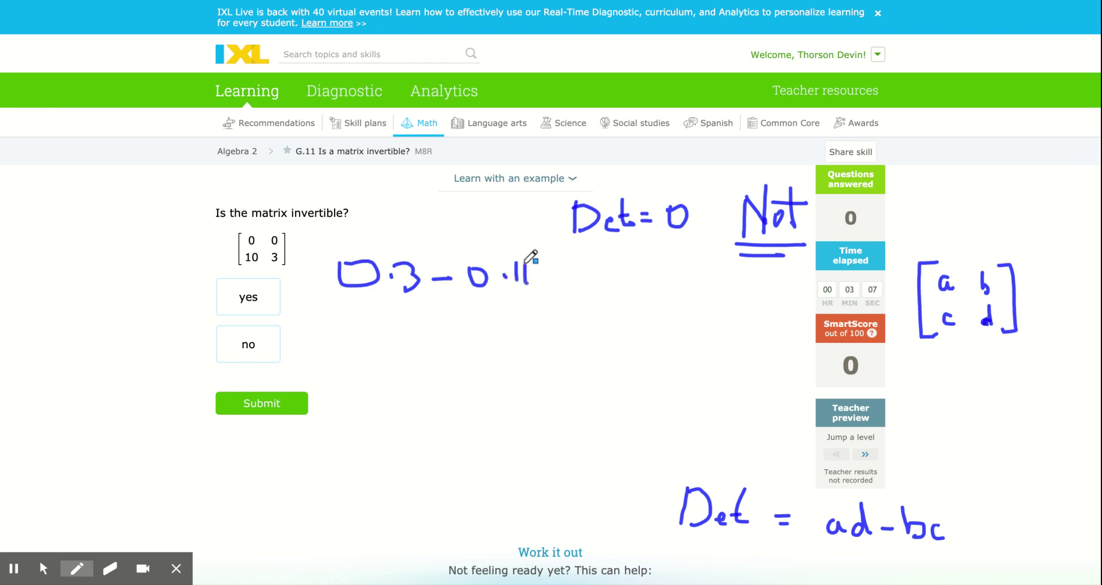
{"action": "left_click_drag", "start_coordinate": [402, 324], "coordinate": [476, 331]}
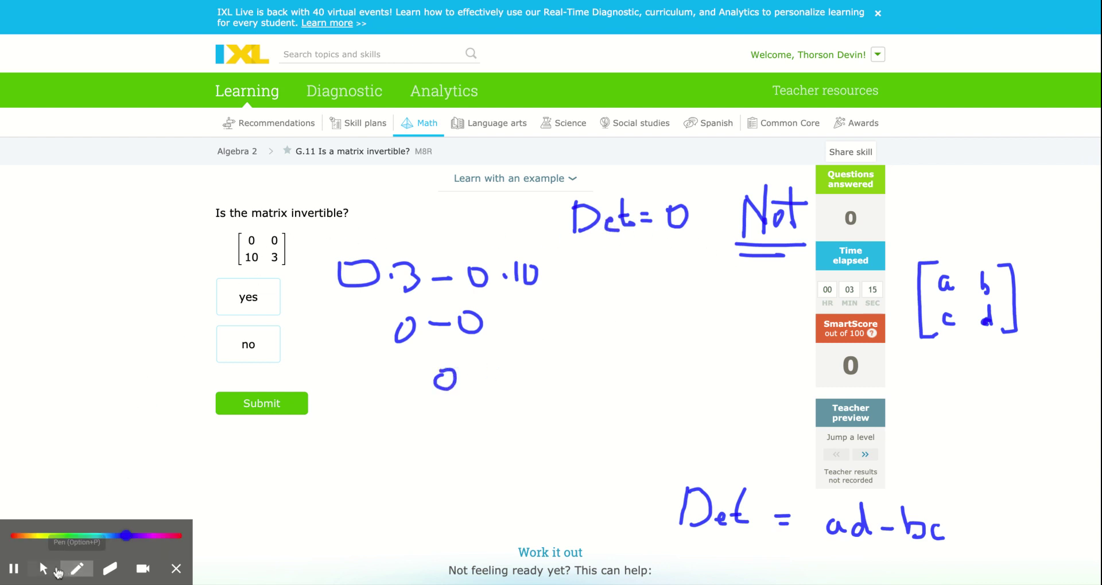
Answer 'no' and submit, raising the SmartScore to 10
{"action": "left_click", "coordinate": [51, 568]}
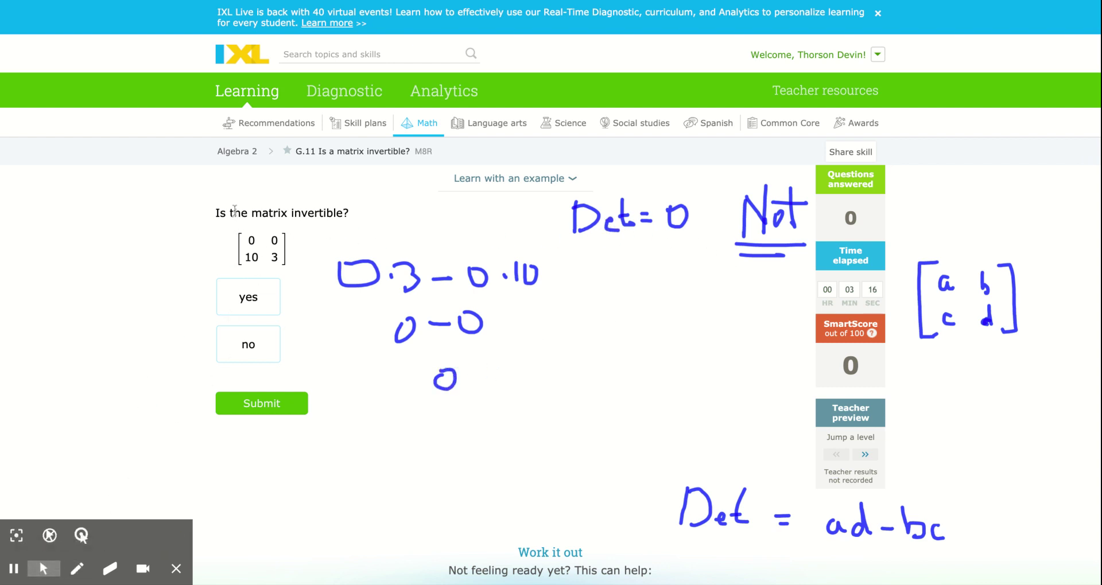
{"action": "left_click", "coordinate": [245, 359]}
{"action": "left_click", "coordinate": [274, 406]}
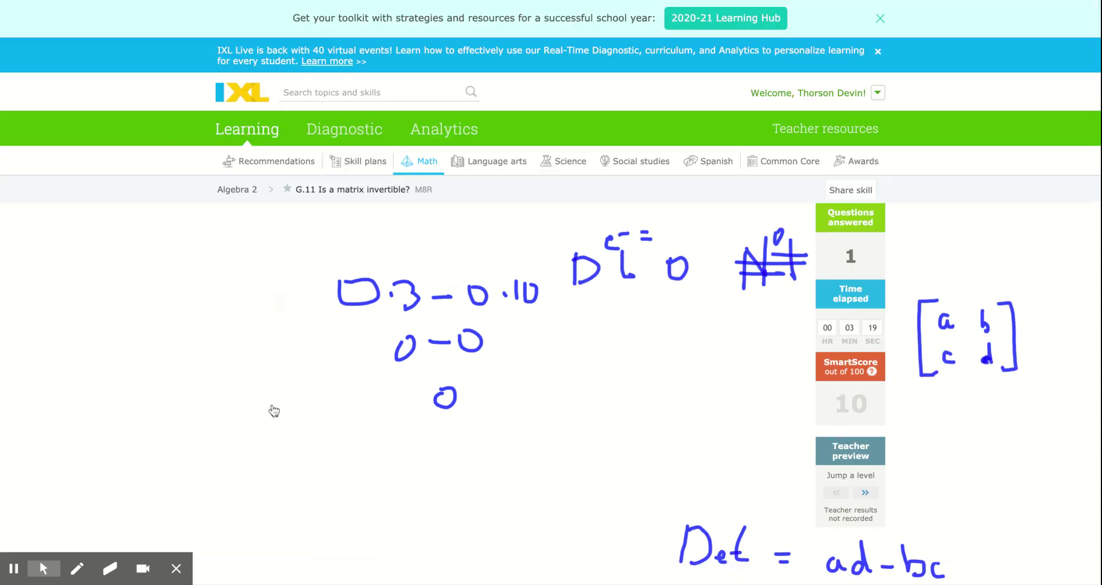
Ink an arrow and the products 0·0 − 2(10) beside matrix [0 2; 10 0]
{"action": "scroll", "coordinate": [367, 418], "scroll_direction": "down", "scroll_amount": 3}
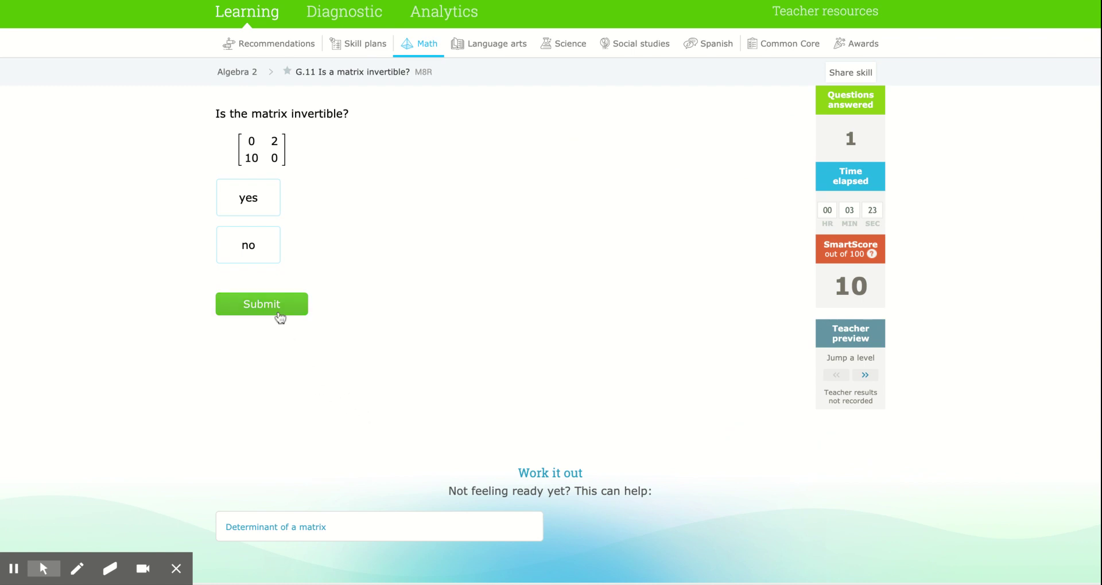
{"action": "left_click", "coordinate": [77, 569]}
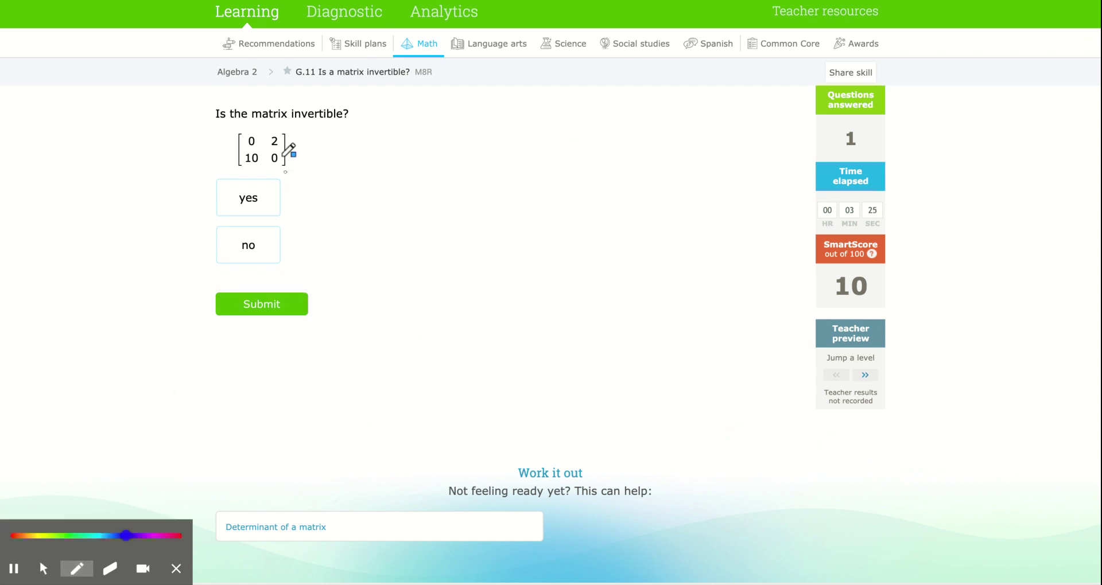
{"action": "left_click_drag", "start_coordinate": [230, 114], "coordinate": [235, 126]}
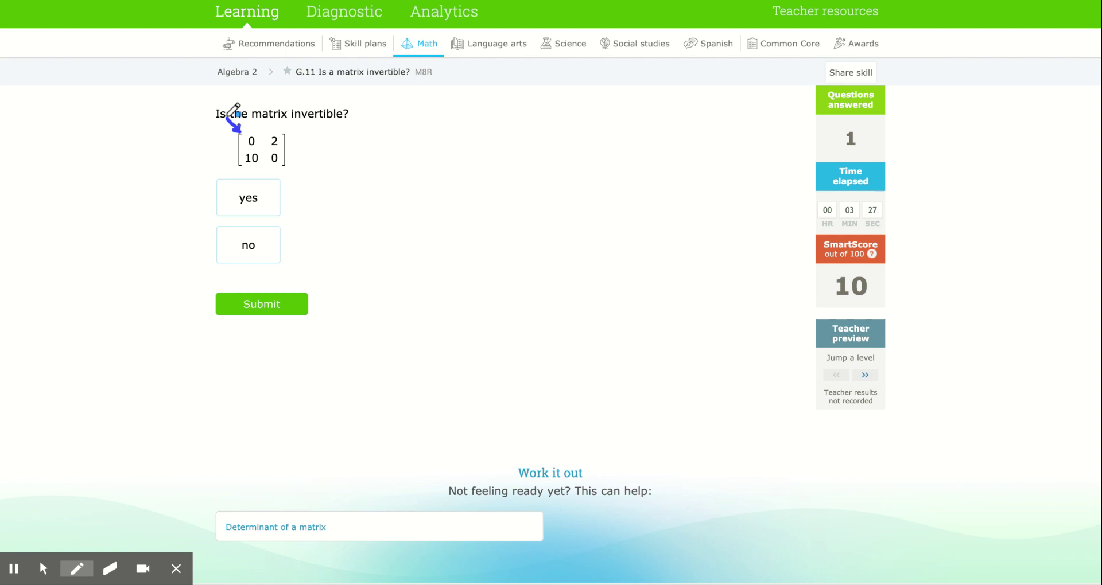
{"action": "left_click_drag", "start_coordinate": [374, 153], "coordinate": [424, 155]}
{"action": "left_click_drag", "start_coordinate": [446, 163], "coordinate": [465, 162]}
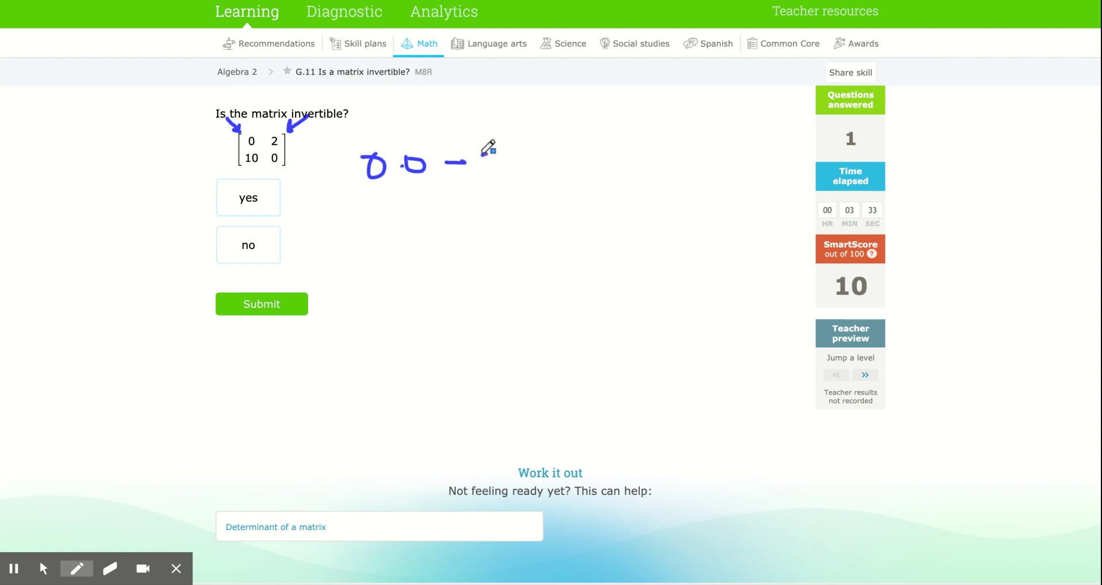
{"action": "left_click_drag", "start_coordinate": [483, 154], "coordinate": [544, 179]}
Simplify to 0 − 20 = −20 in ink and select 'yes' as the answer
{"action": "left_click_drag", "start_coordinate": [431, 215], "coordinate": [507, 225]}
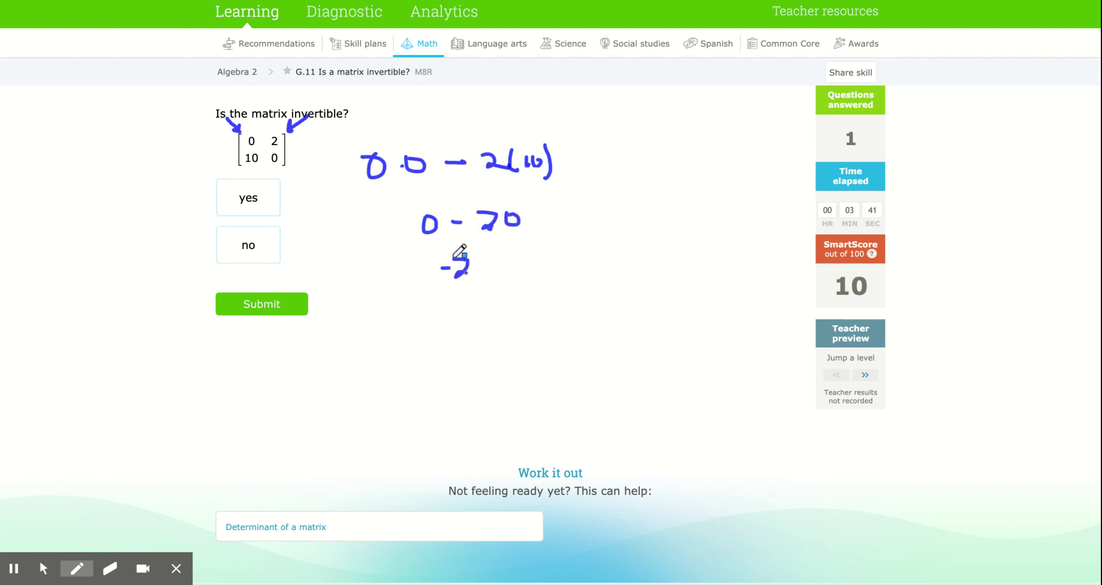
{"action": "left_click_drag", "start_coordinate": [454, 258], "coordinate": [470, 273]}
{"action": "left_click", "coordinate": [43, 569]}
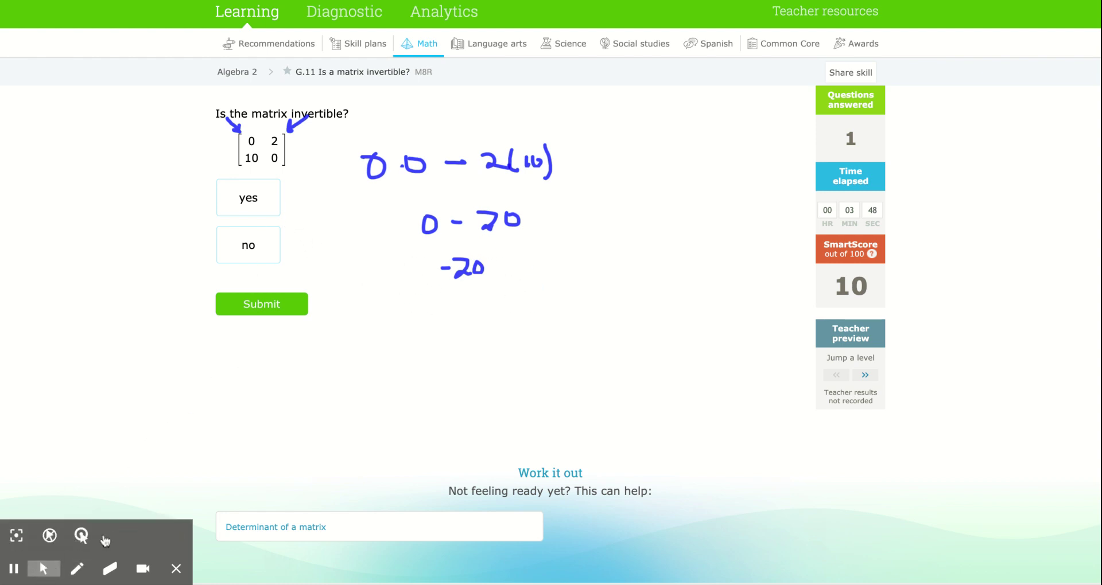
{"action": "left_click", "coordinate": [254, 199]}
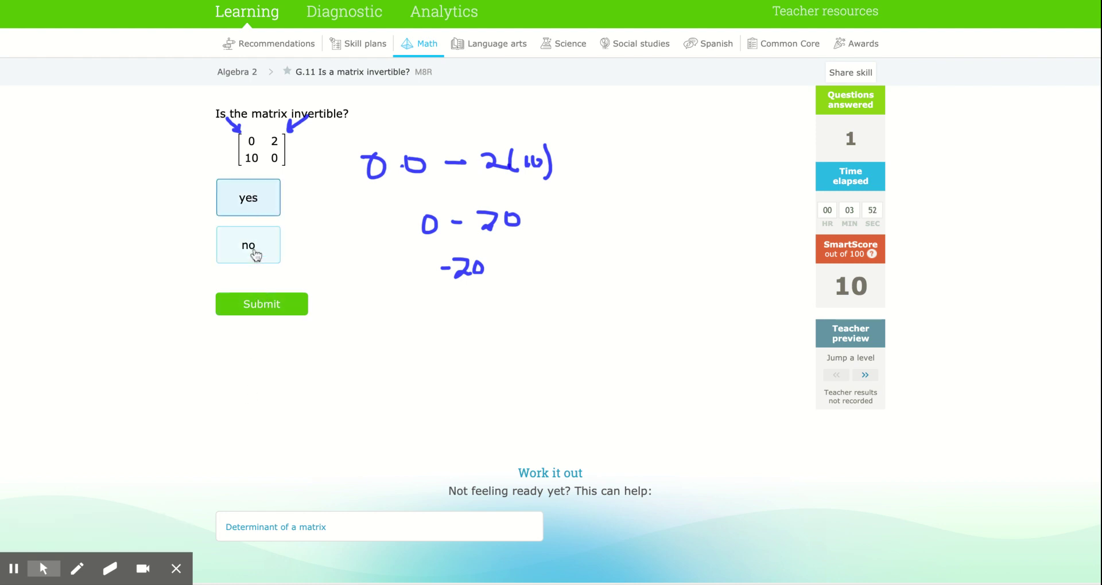
Submit 'yes' and erase the leftover handwritten 2 from the next question
{"action": "left_click", "coordinate": [269, 304]}
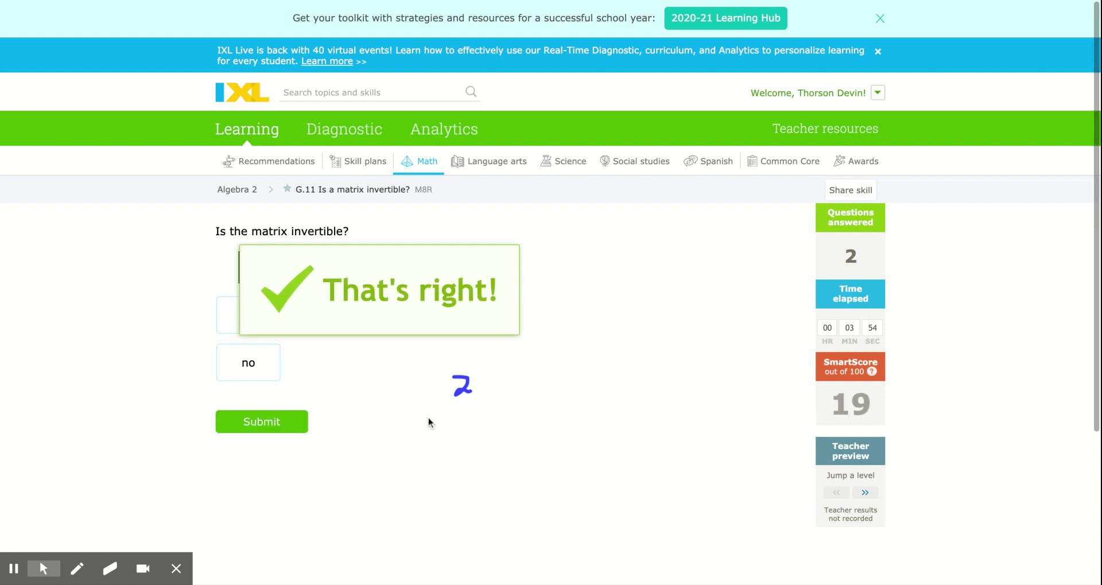
{"action": "scroll", "coordinate": [425, 413], "scroll_direction": "down", "scroll_amount": 3}
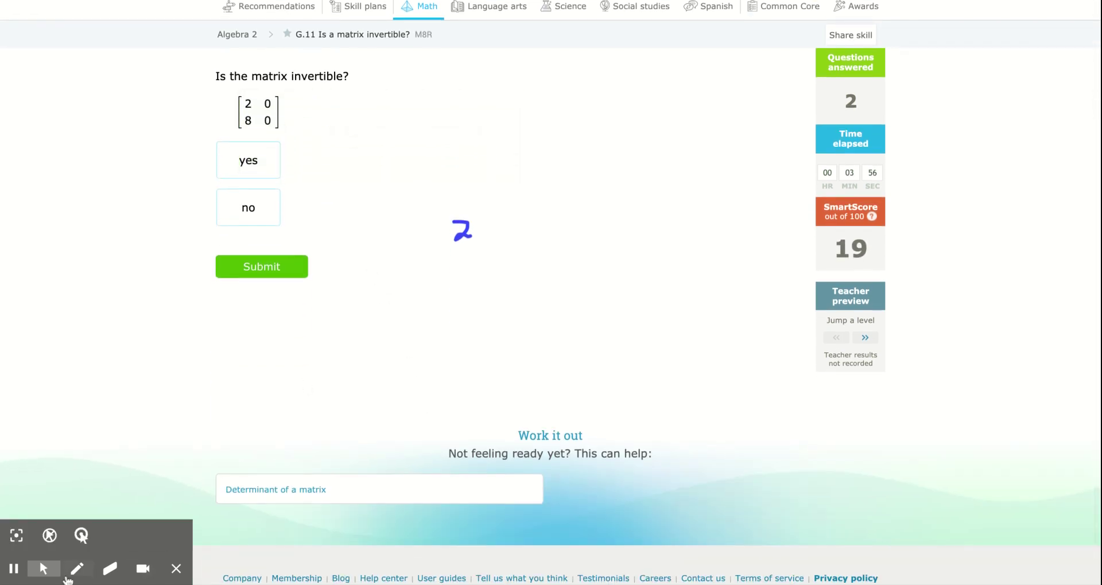
{"action": "left_click", "coordinate": [109, 568]}
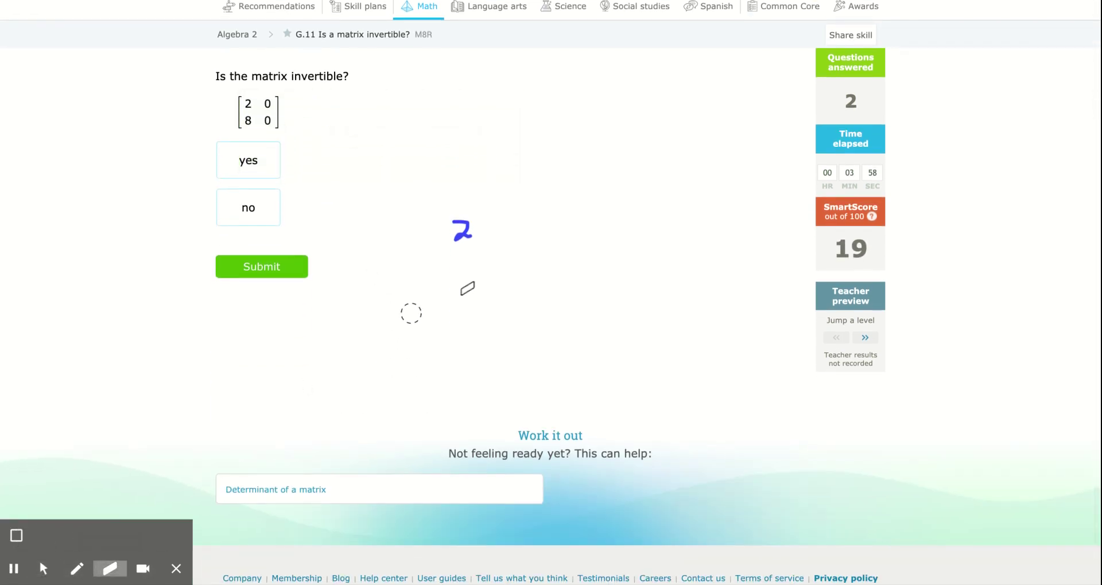
{"action": "left_click_drag", "start_coordinate": [464, 238], "coordinate": [468, 223]}
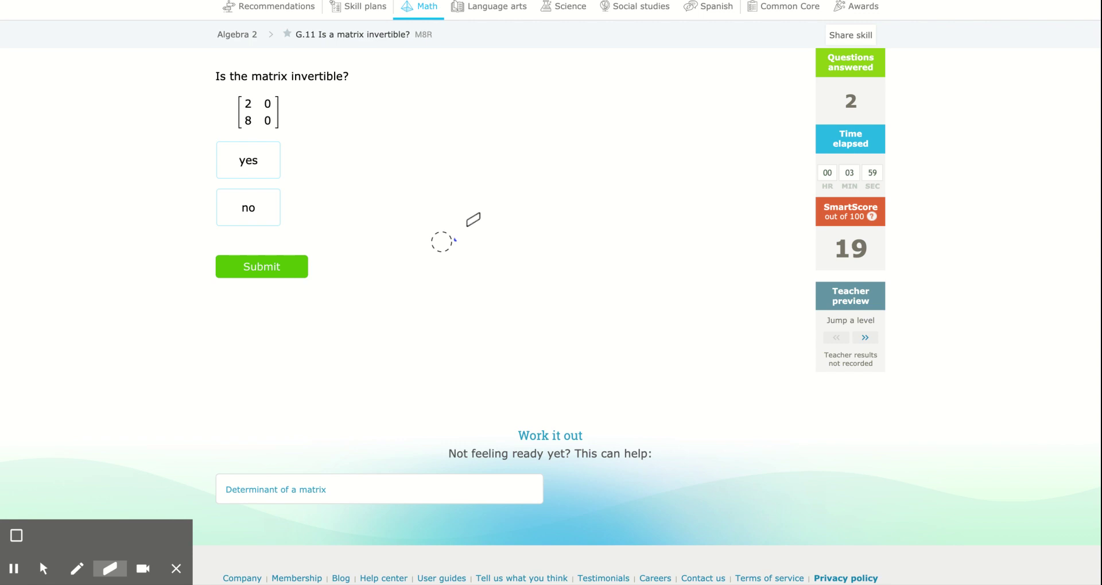
{"action": "left_click", "coordinate": [43, 569]}
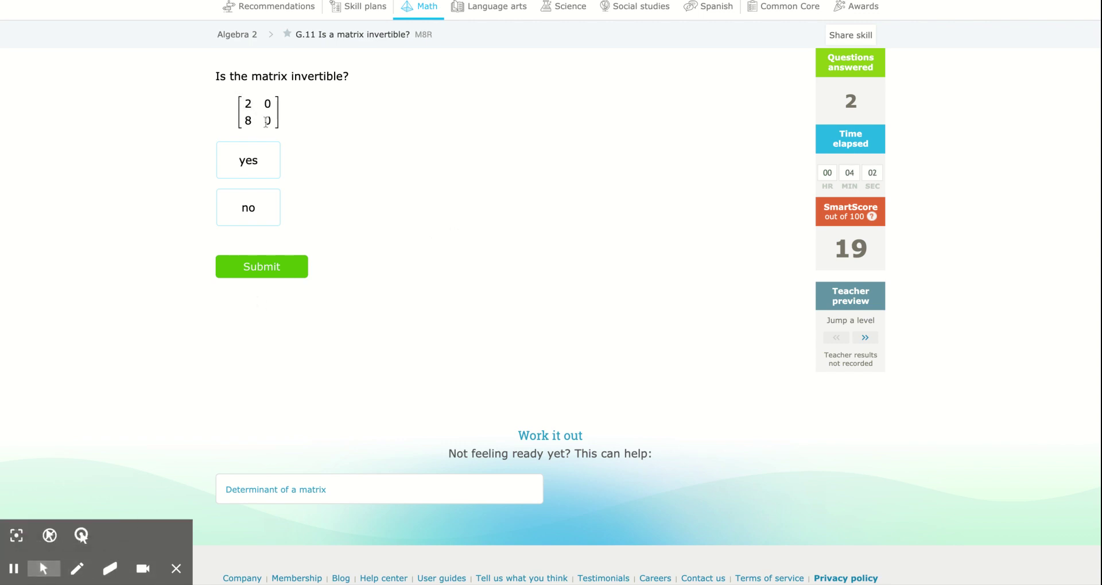
Ink the determinant for matrix [2 0; 8 0] and submit 'no', reaching SmartScore 28
{"action": "left_click", "coordinate": [76, 568]}
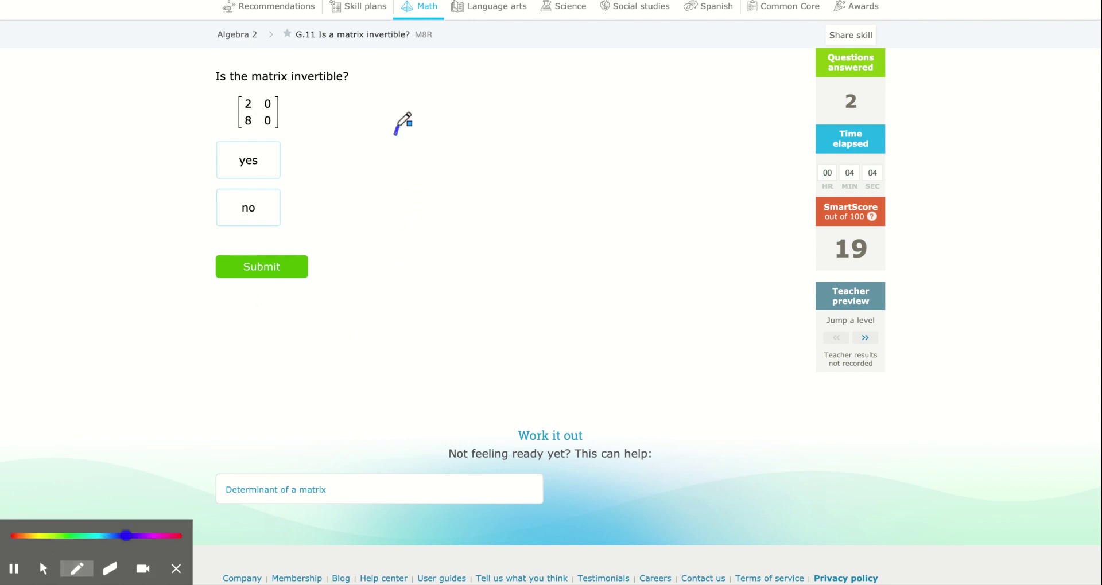
{"action": "mouse_move", "coordinate": [394, 128]}
{"action": "left_mouse_down"}
{"action": "mouse_move", "coordinate": [453, 137]}
{"action": "mouse_move", "coordinate": [488, 128]}
{"action": "left_mouse_up"}
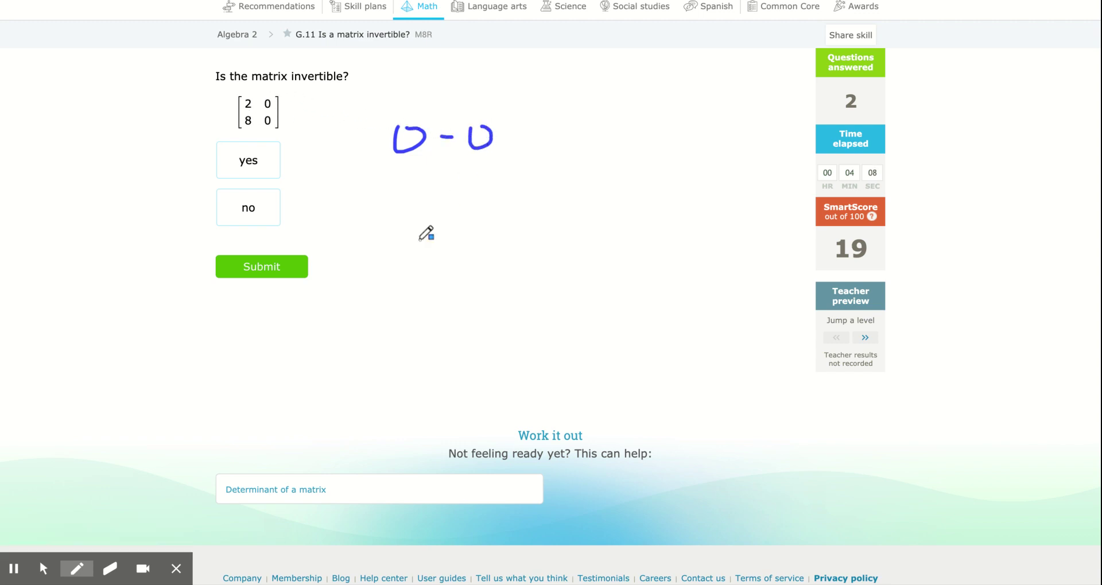
{"action": "left_click", "coordinate": [44, 570]}
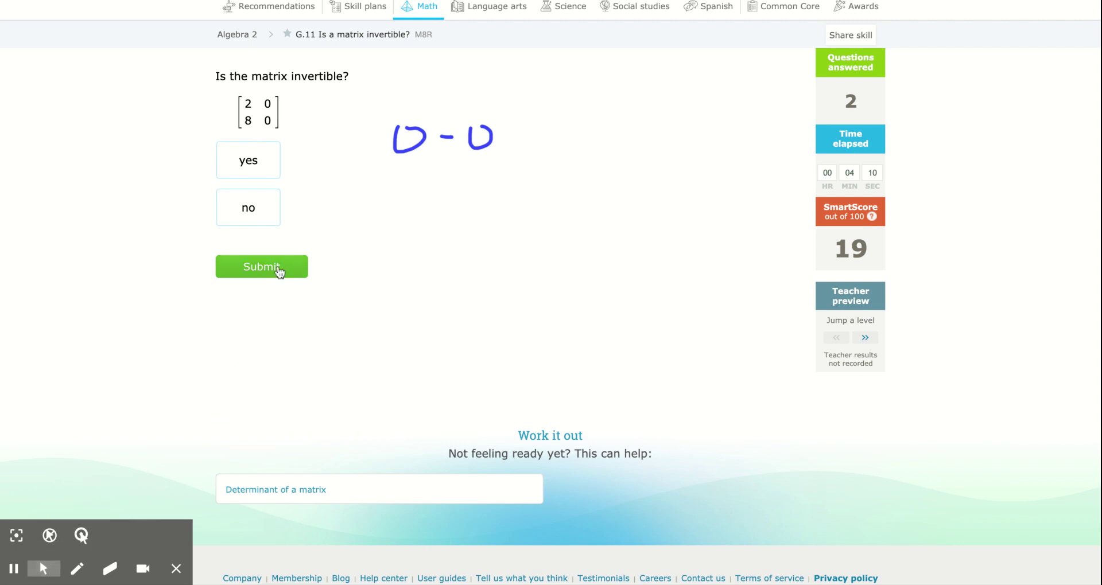
{"action": "left_click", "coordinate": [255, 221]}
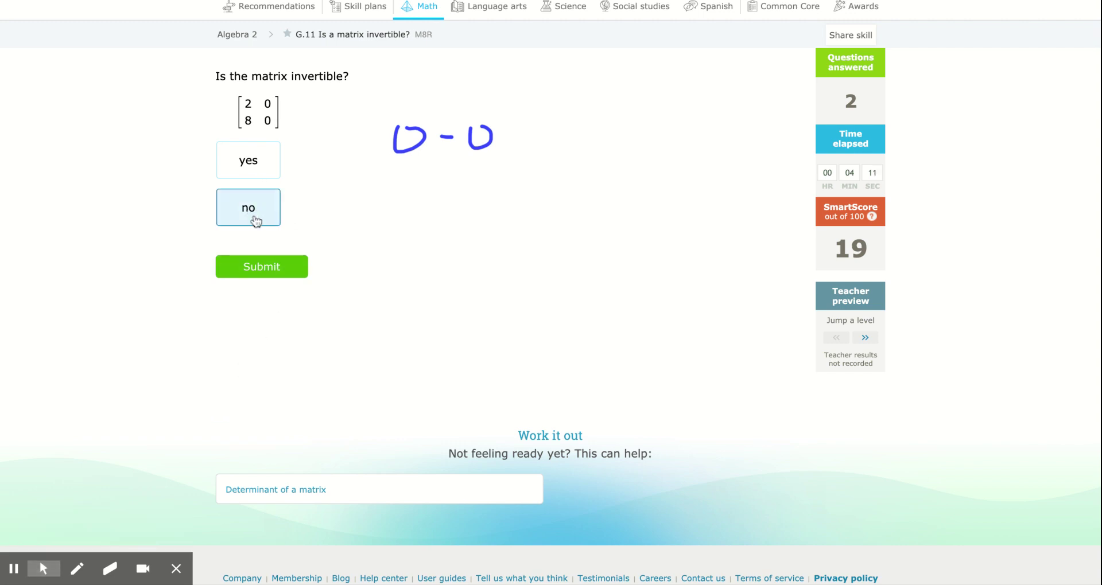
{"action": "left_click", "coordinate": [287, 267]}
{"action": "scroll", "coordinate": [424, 379], "scroll_direction": "down", "scroll_amount": 2}
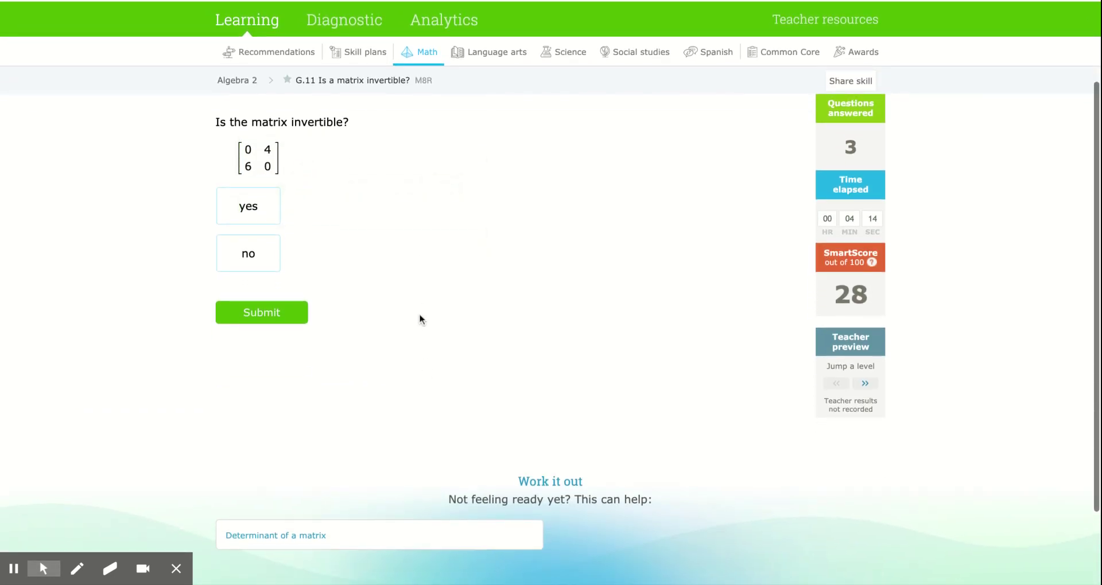
Write D = −24 in ink with an arrow pointing at matrix [0 4; 6 0]
{"action": "left_click", "coordinate": [76, 568]}
{"action": "left_click_drag", "start_coordinate": [456, 150], "coordinate": [447, 148]}
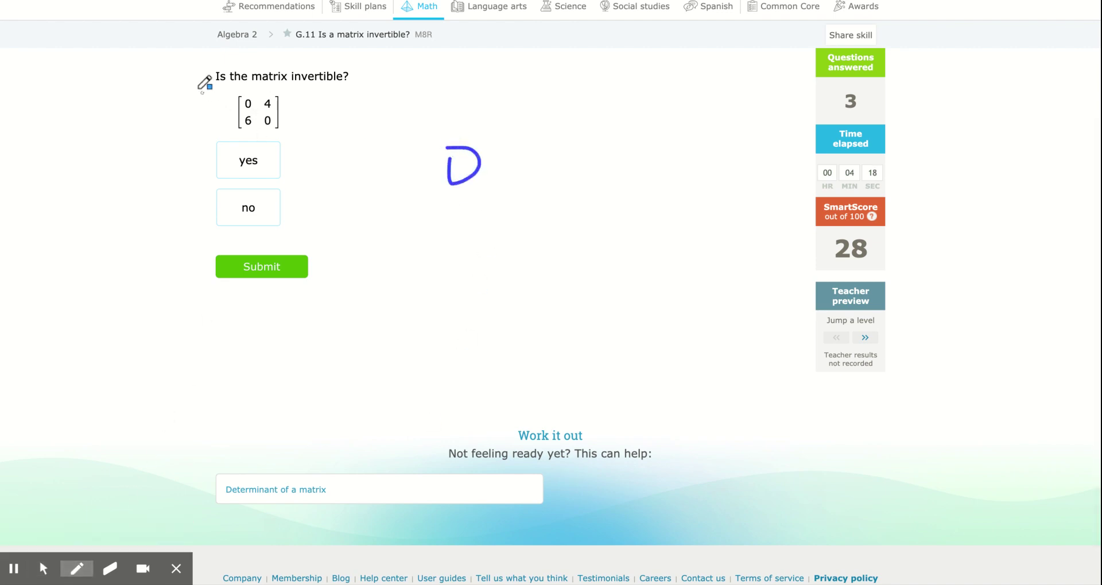
{"action": "left_click_drag", "start_coordinate": [232, 91], "coordinate": [242, 92]}
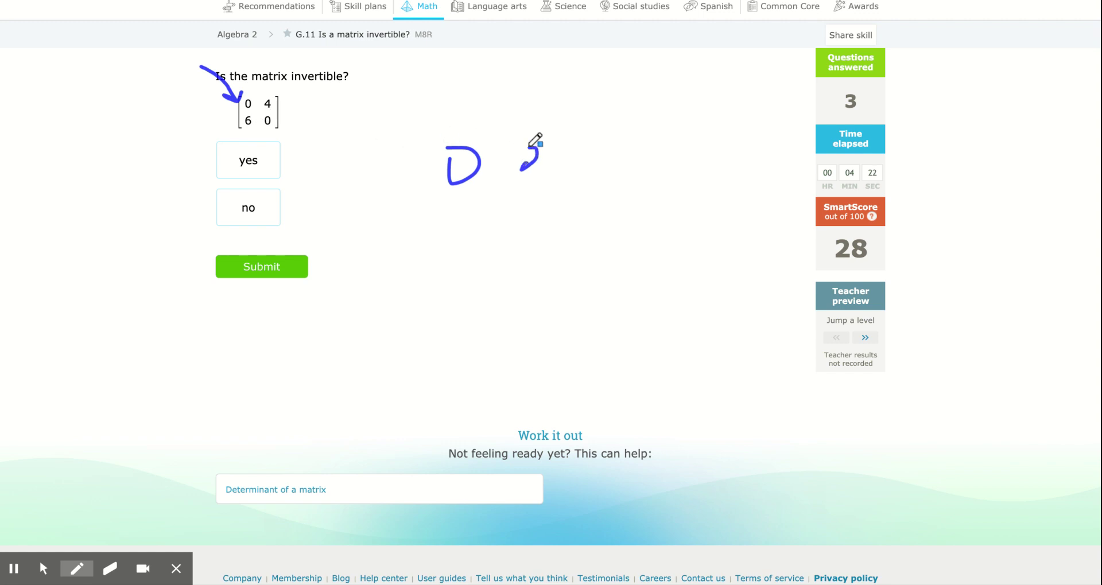
{"action": "mouse_move", "coordinate": [531, 147]}
{"action": "left_mouse_down"}
{"action": "mouse_move", "coordinate": [539, 171]}
{"action": "mouse_move", "coordinate": [563, 173]}
{"action": "left_mouse_up"}
{"action": "left_click_drag", "start_coordinate": [492, 163], "coordinate": [514, 163]}
Answer 'yes' and submit, bringing the SmartScore to 36
{"action": "left_click", "coordinate": [43, 568]}
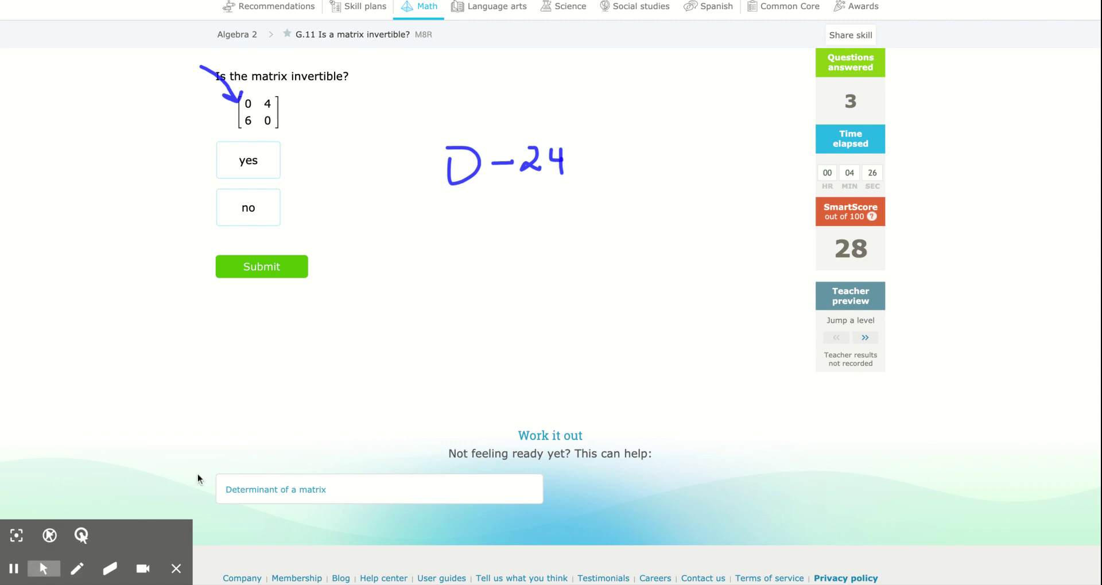
{"action": "left_click", "coordinate": [256, 172]}
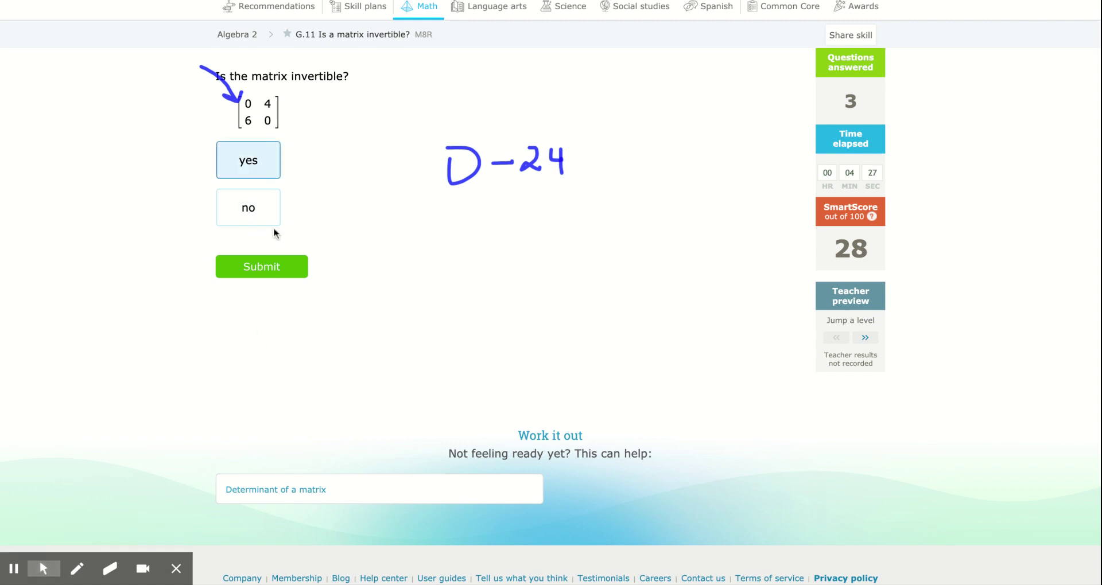
{"action": "left_click", "coordinate": [269, 268]}
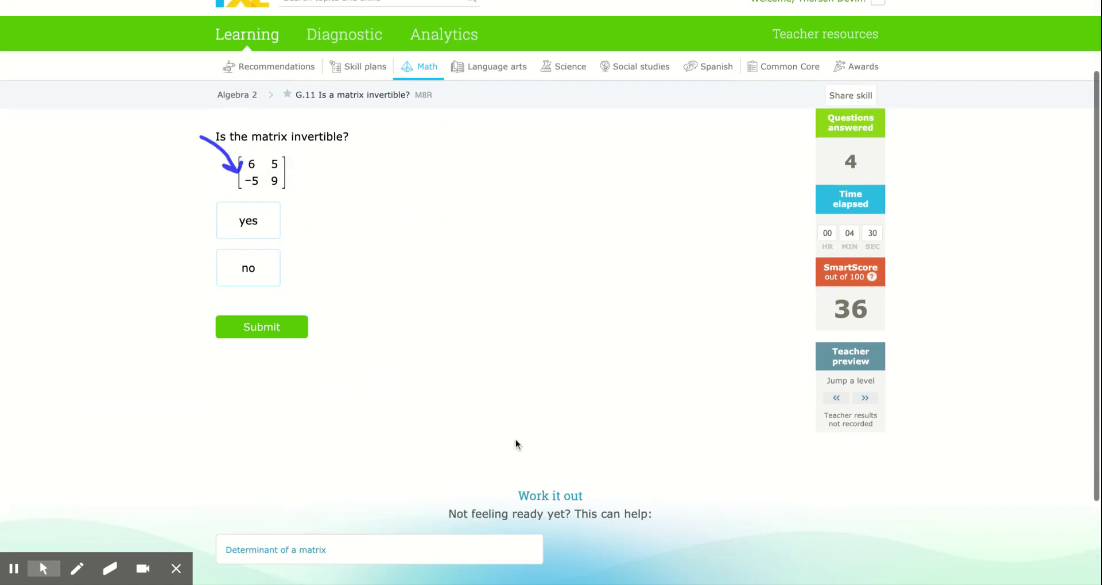
Jump the skill ahead one level to SmartScore 60
{"action": "scroll", "coordinate": [515, 444], "scroll_direction": "down", "scroll_amount": 2}
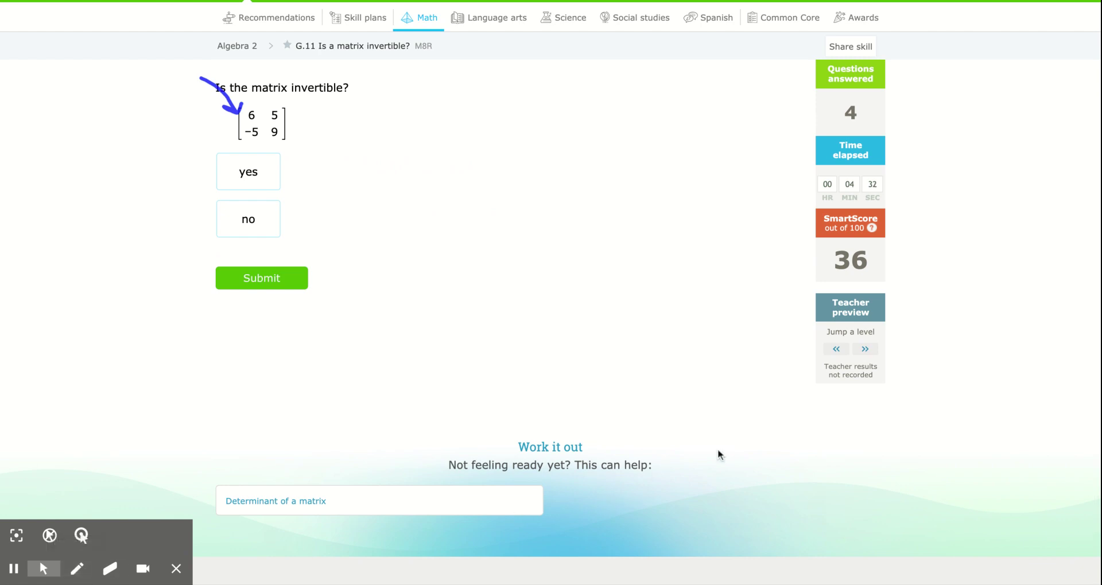
{"action": "left_click", "coordinate": [865, 349]}
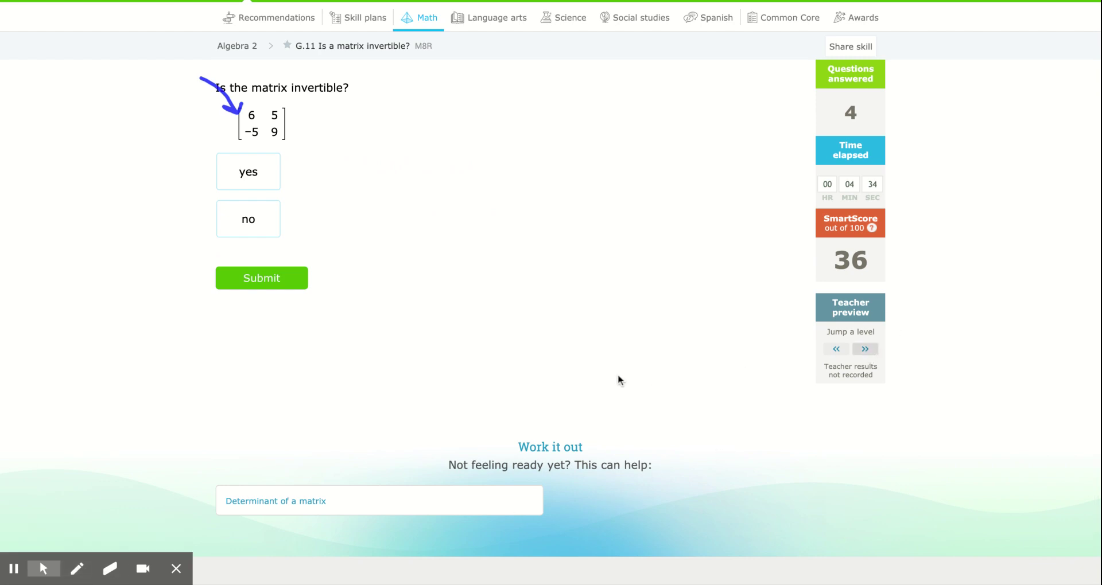
{"action": "scroll", "coordinate": [619, 379], "scroll_direction": "down", "scroll_amount": 4}
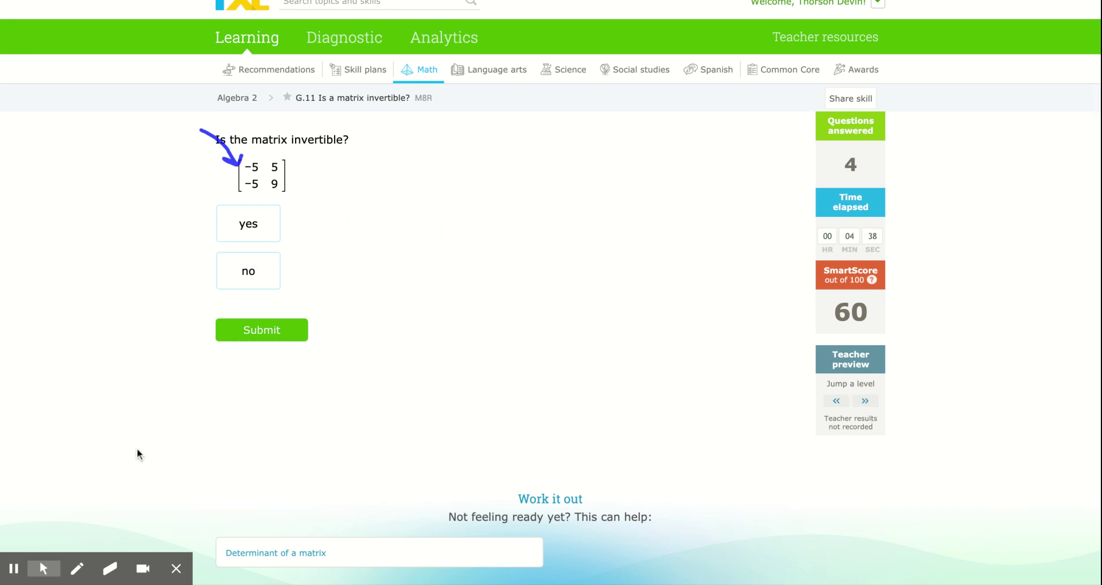
Write −45 − (−25) = −20 in ink beside matrix [−5 5; −5 9]
{"action": "left_click", "coordinate": [77, 568]}
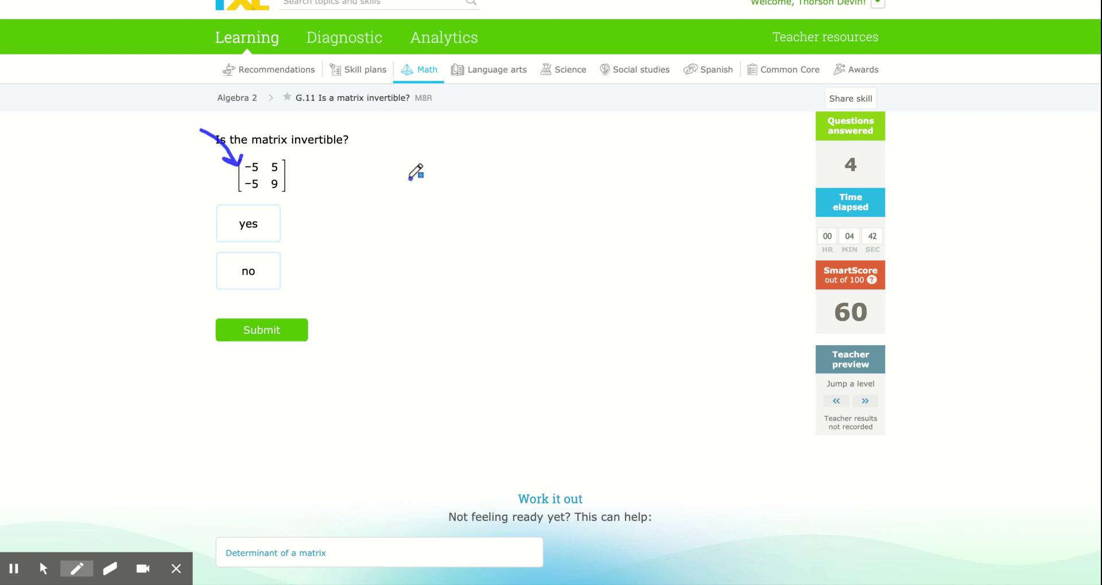
{"action": "left_click_drag", "start_coordinate": [409, 179], "coordinate": [422, 178]}
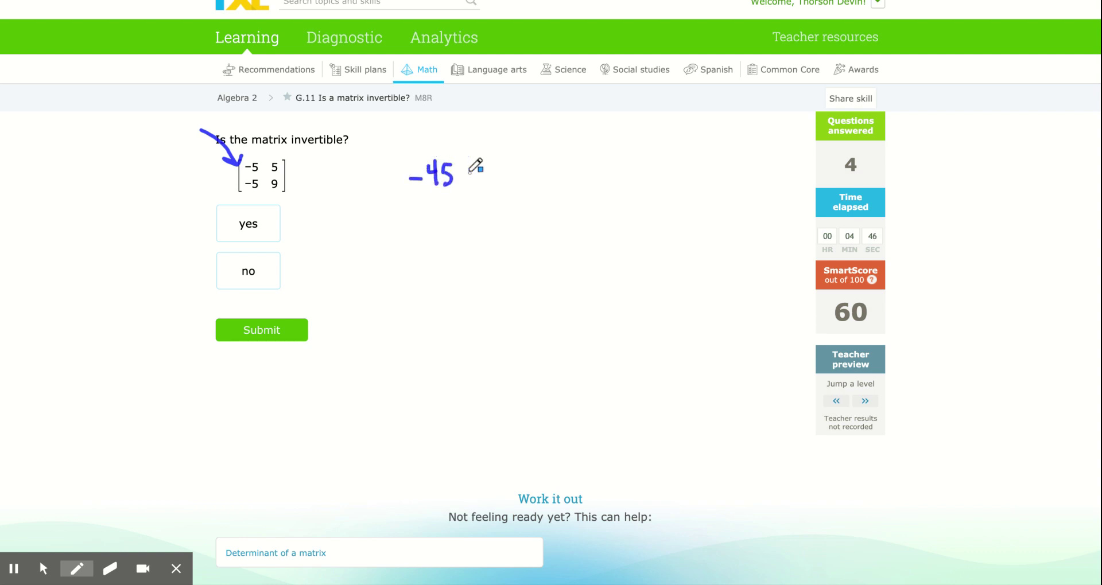
{"action": "left_click_drag", "start_coordinate": [468, 173], "coordinate": [524, 190]}
{"action": "left_click_drag", "start_coordinate": [590, 148], "coordinate": [600, 205]}
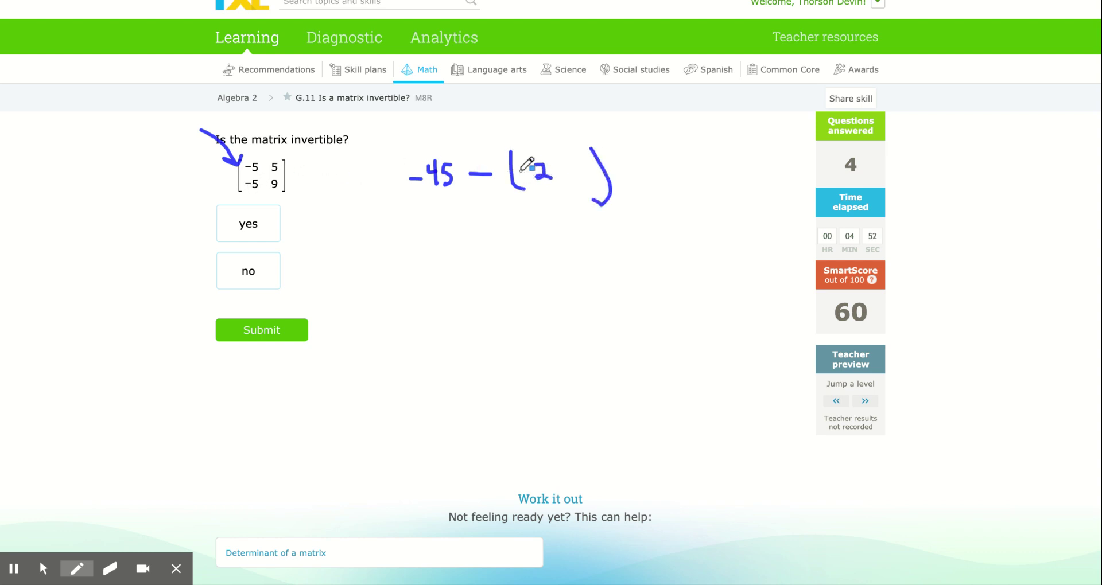
{"action": "left_click_drag", "start_coordinate": [519, 171], "coordinate": [560, 182]}
{"action": "left_click", "coordinate": [571, 166]}
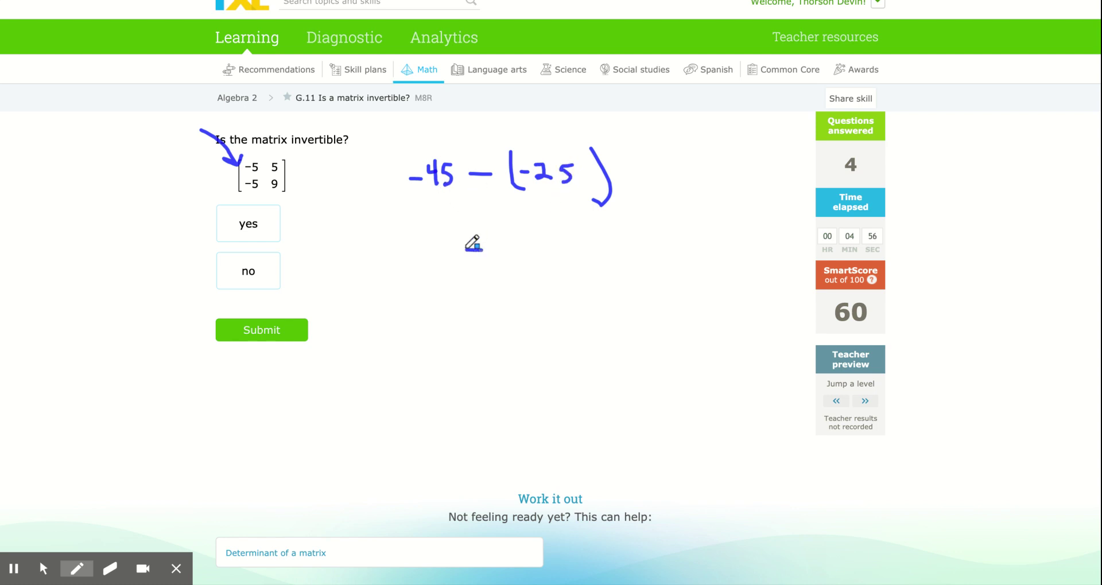
{"action": "left_click_drag", "start_coordinate": [486, 237], "coordinate": [533, 230]}
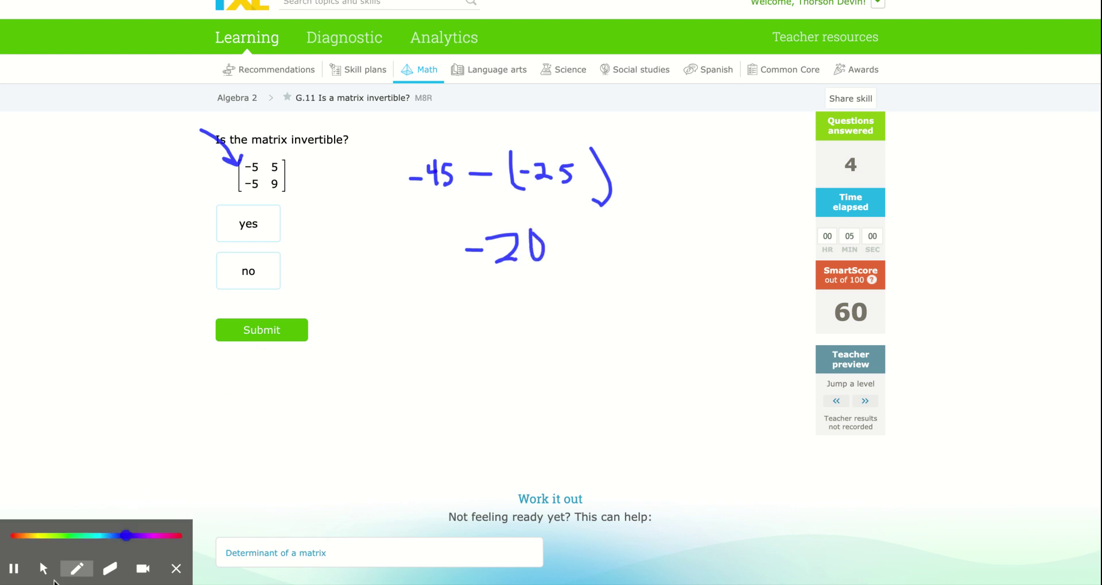
Answer 'yes' and submit, raising the SmartScore to 64
{"action": "left_click", "coordinate": [43, 568]}
{"action": "left_click", "coordinate": [255, 236]}
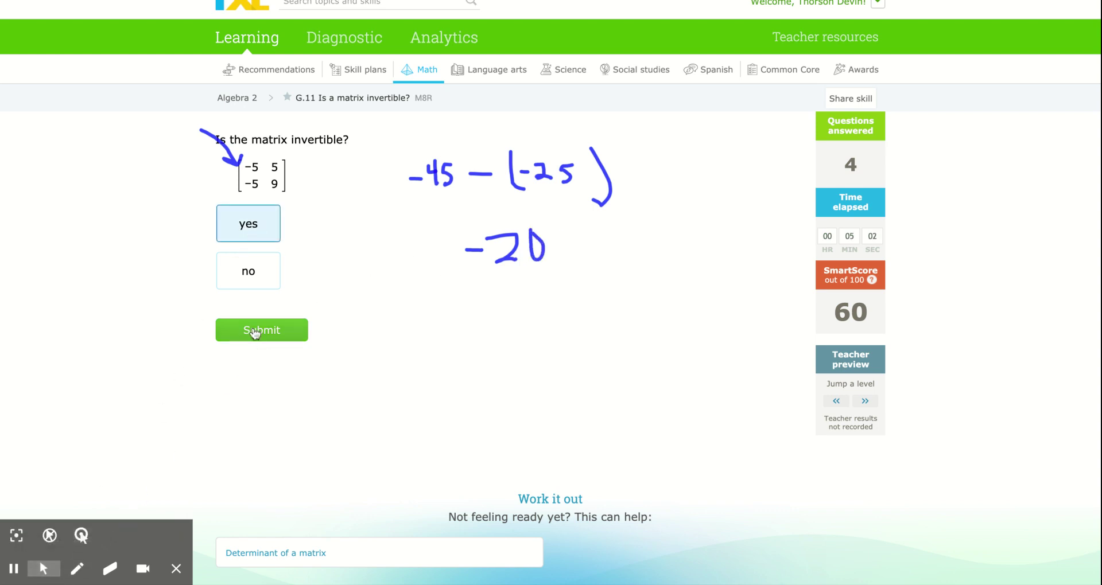
{"action": "left_click", "coordinate": [294, 335]}
Jump the skill ahead another level from the Teacher preview panel, reaching SmartScore 81
{"action": "scroll", "coordinate": [549, 411], "scroll_direction": "down", "scroll_amount": 2}
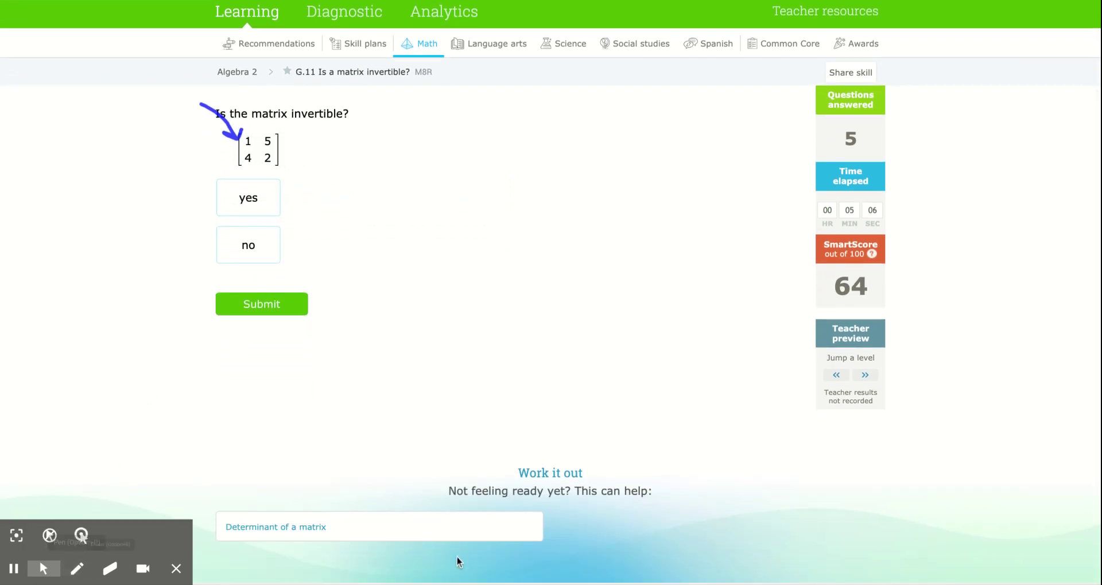
{"action": "left_click", "coordinate": [864, 374]}
{"action": "scroll", "coordinate": [612, 388], "scroll_direction": "down", "scroll_amount": 2}
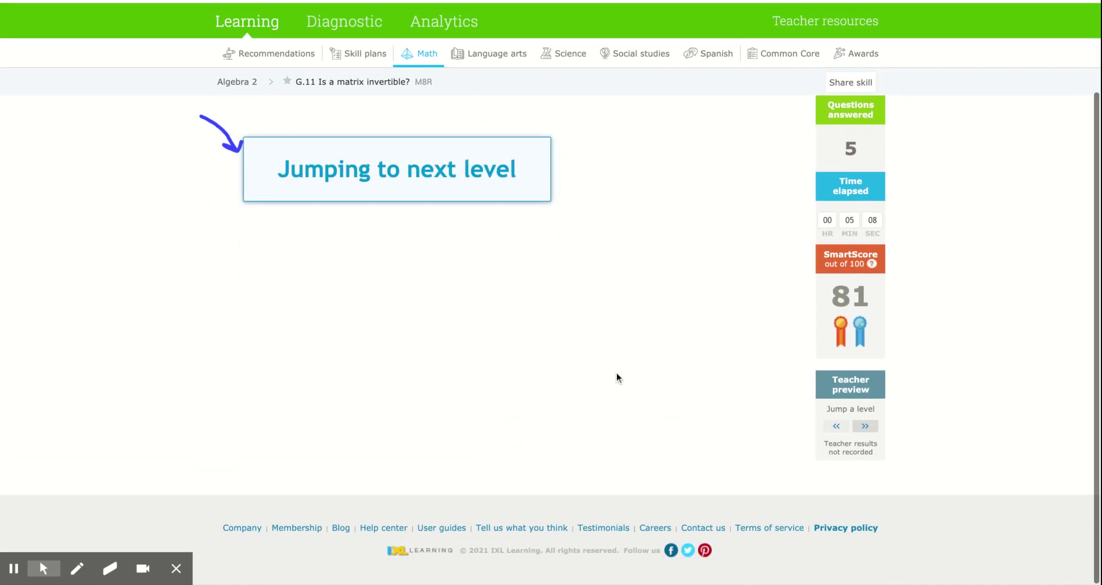